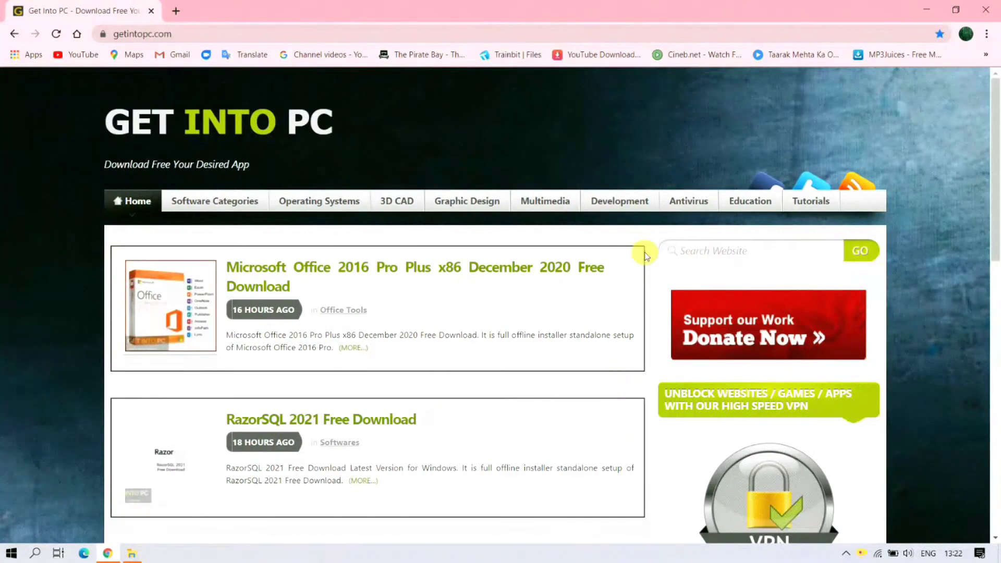
Search the Get Into PC website for "adobe photoshop"
click(712, 250)
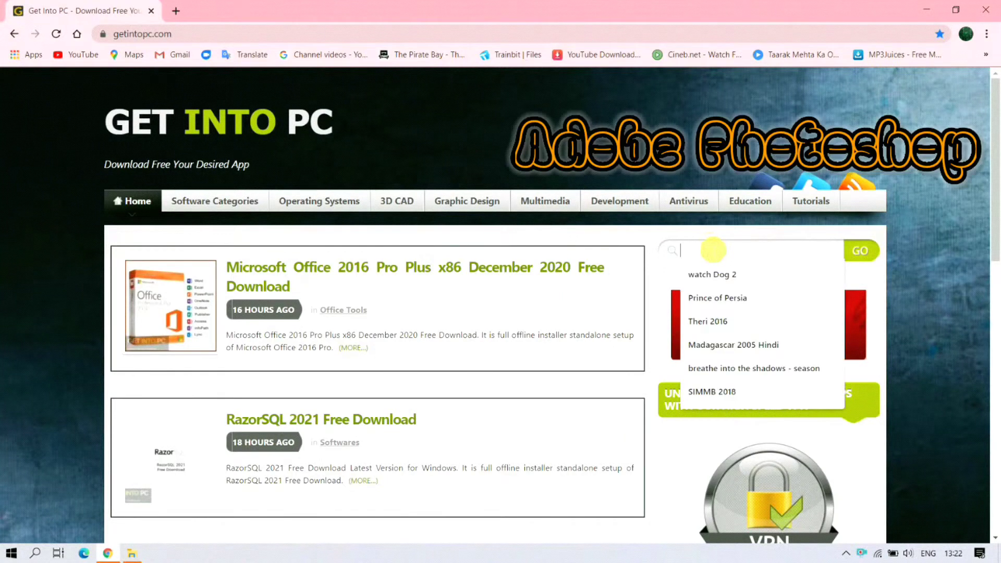
text(adobe photoshop)
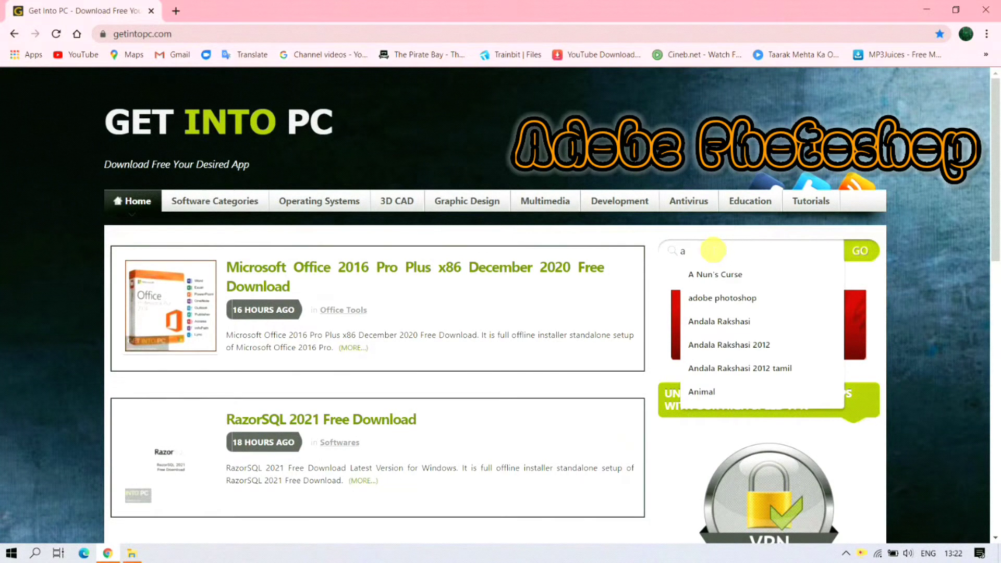
click(732, 306)
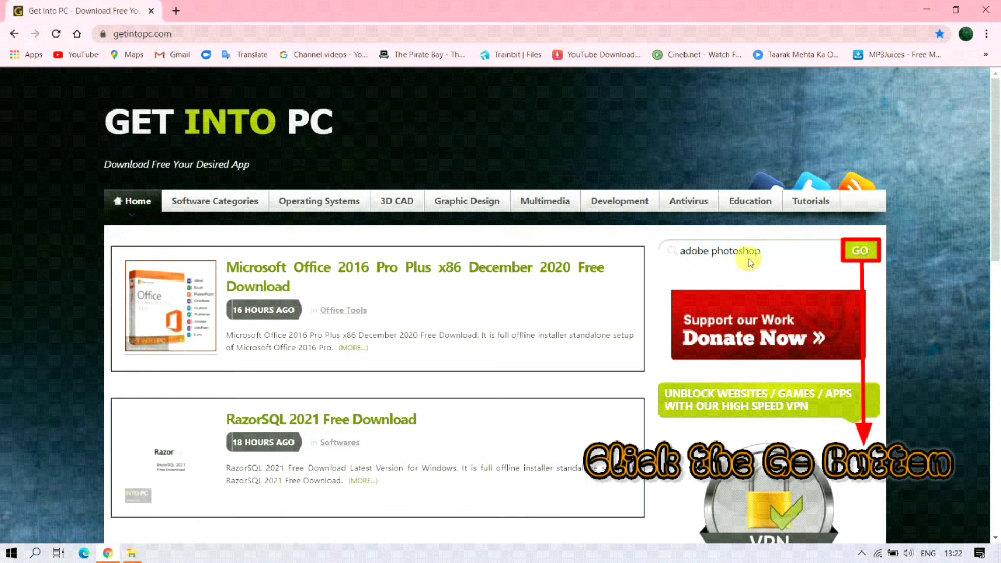
click(858, 253)
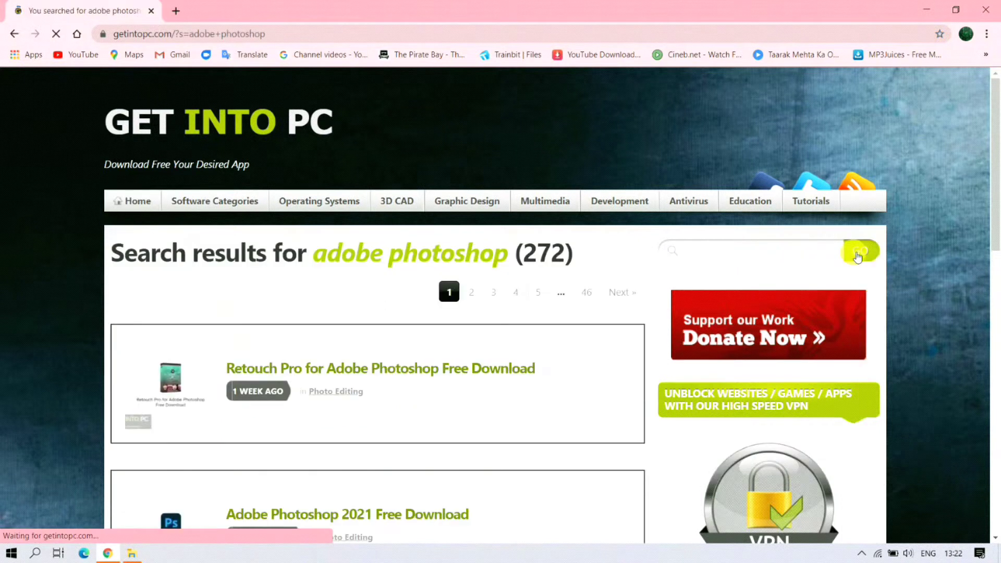
Open the Adobe Photoshop 2021 Free Download page from the search results
scroll(857, 256, down, 1)
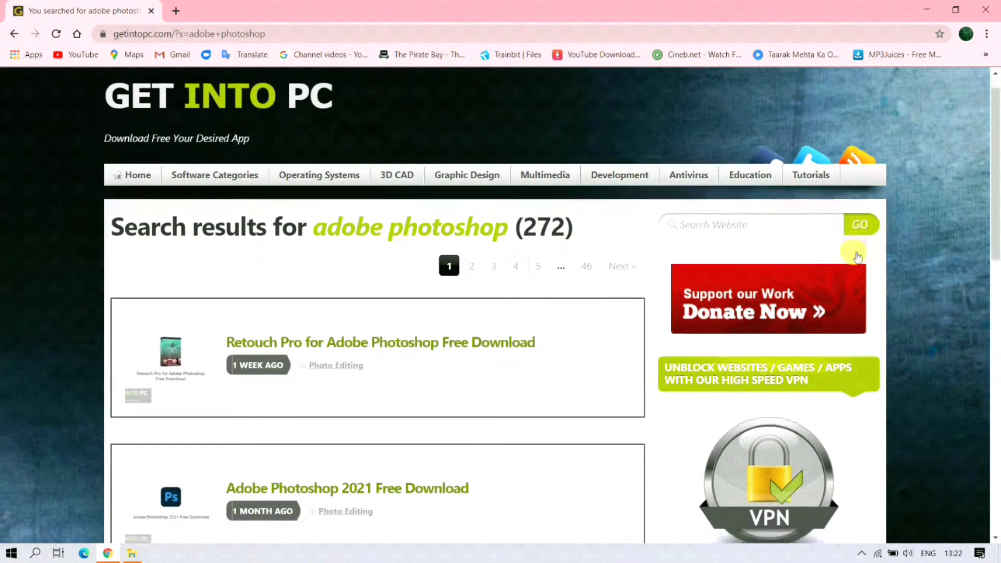
scroll(857, 256, down, 4)
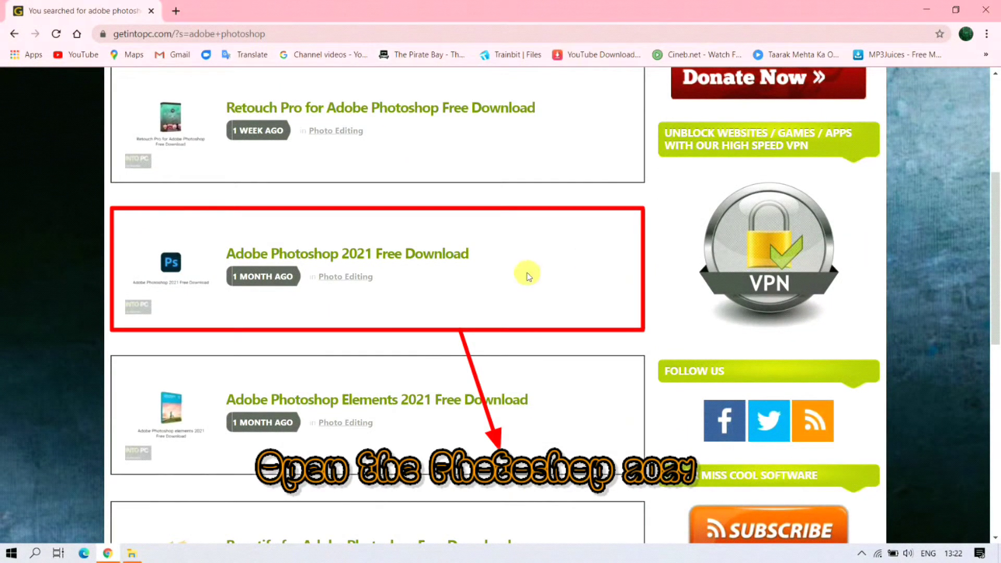
click(257, 261)
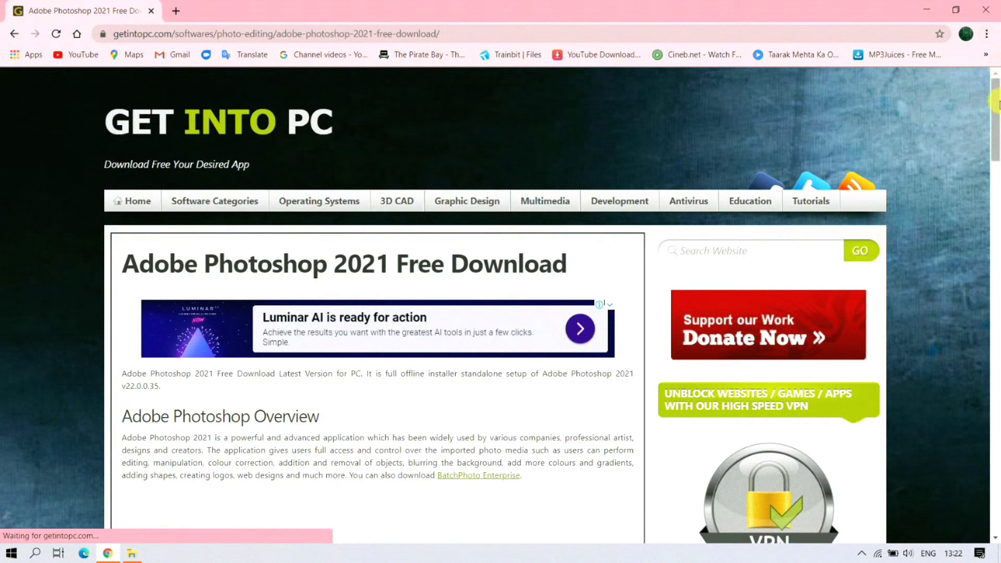
Start the 64 Bit x64 2021 v22.0.0.35 download from the Adobe Photoshop 2021 page
scroll(996, 102, down, 7)
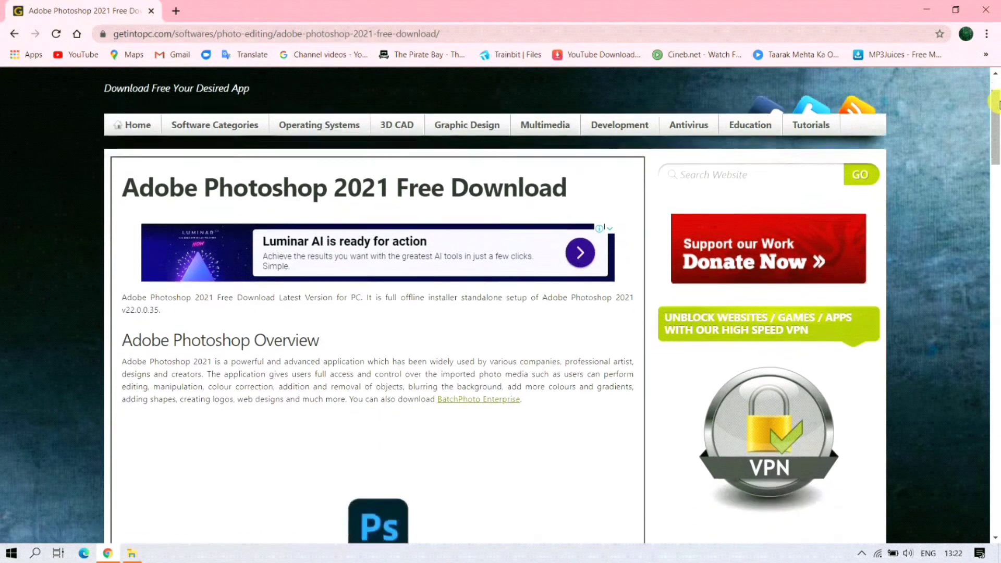
scroll(995, 103, down, 20)
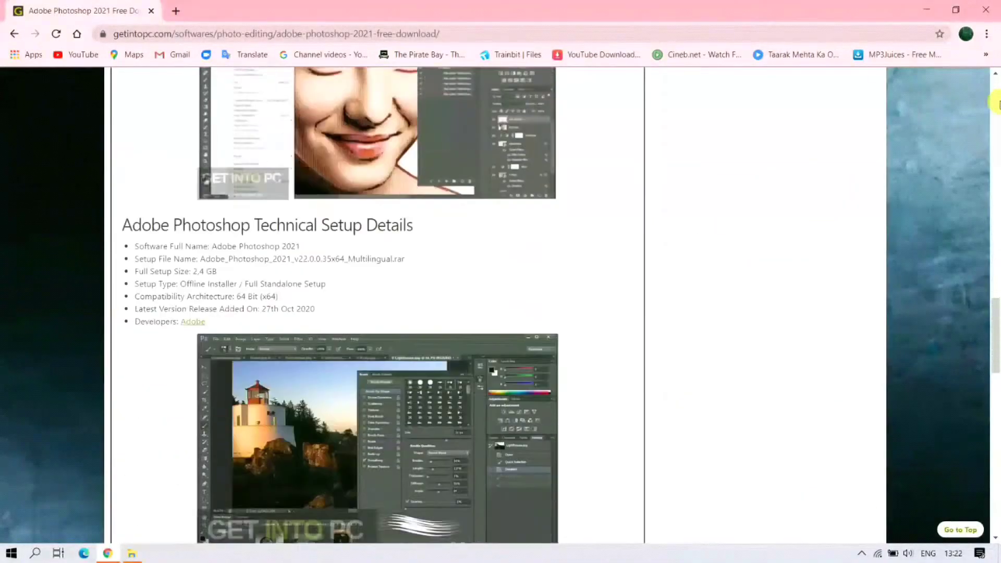
scroll(996, 102, down, 5)
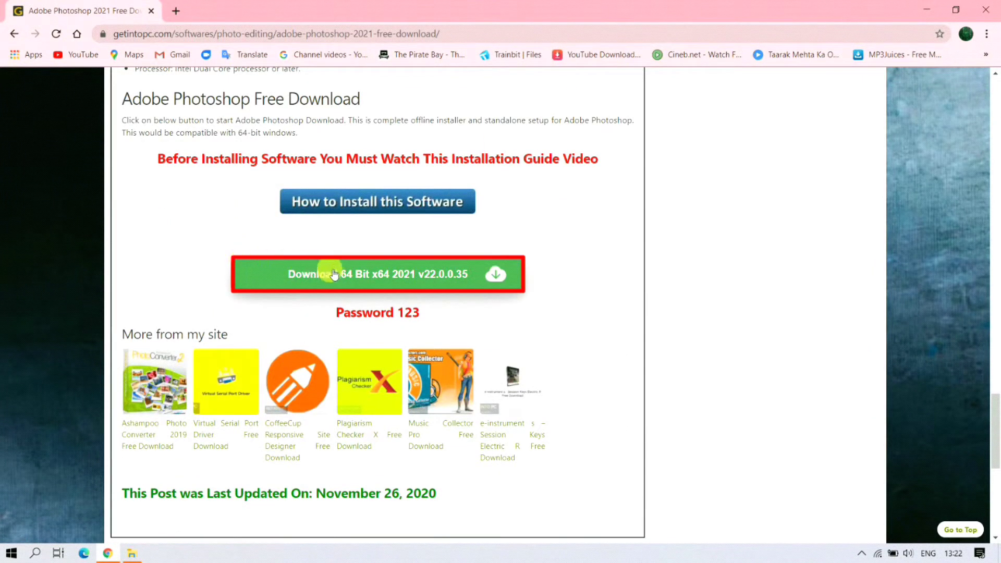
click(363, 275)
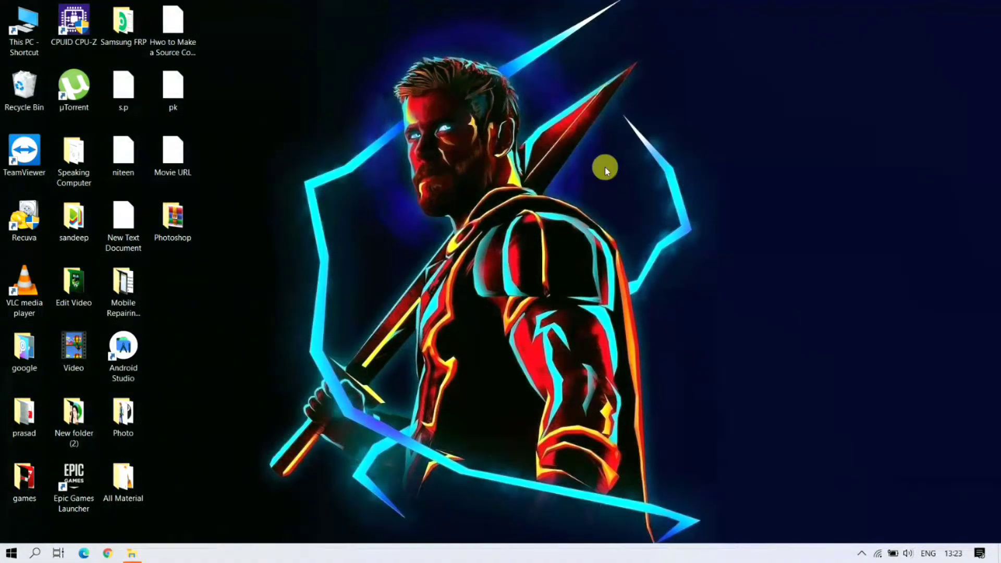
Extract the downloaded Adobe Photoshop 2021 archive into the desktop's Photoshop folder, entering the archive password
double_click(184, 226)
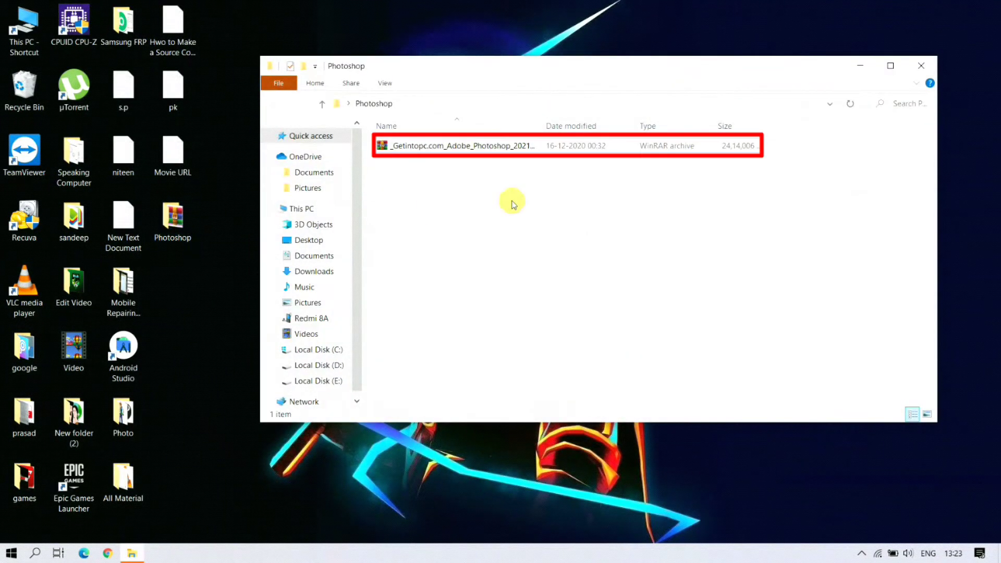
right_click(581, 150)
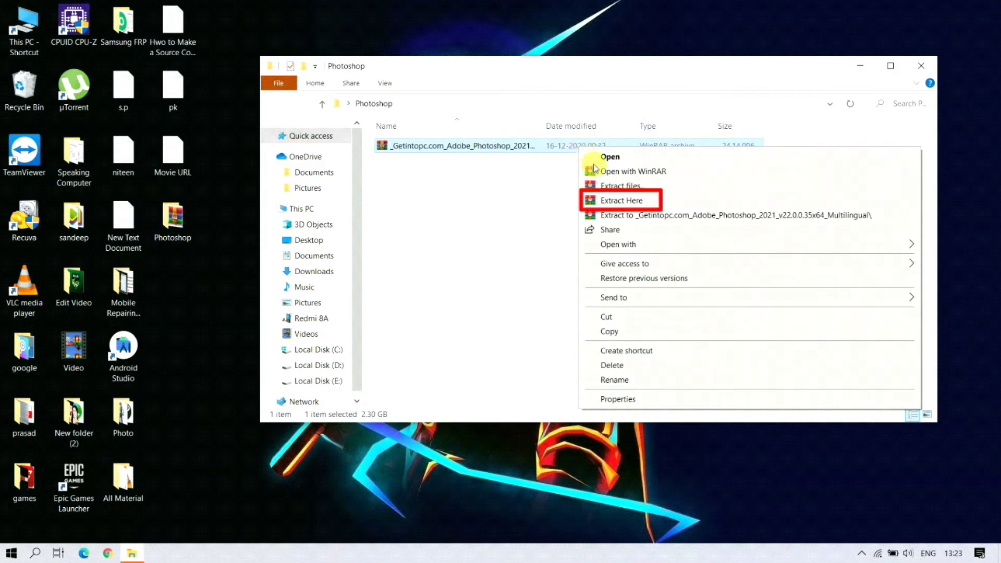
click(619, 202)
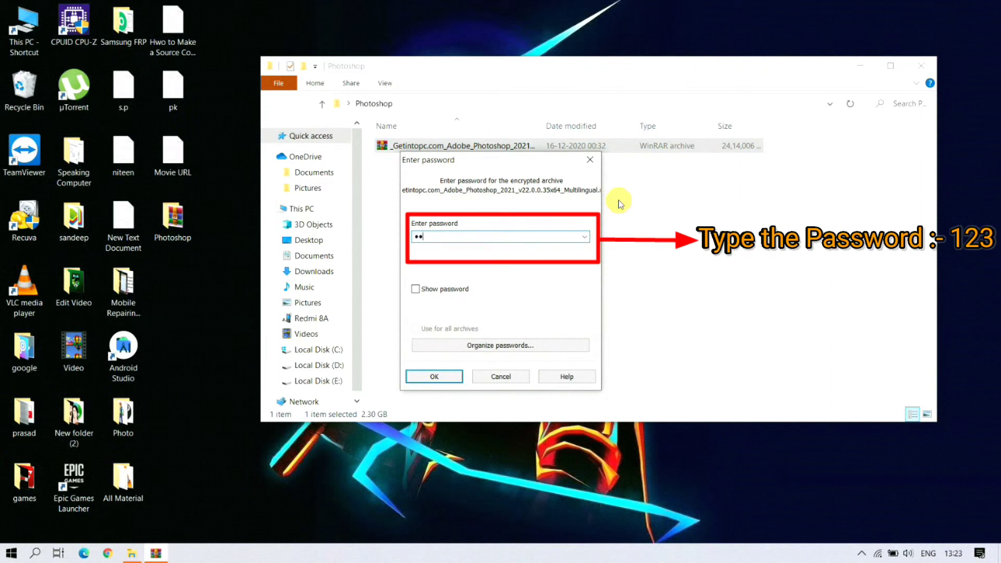
click(435, 380)
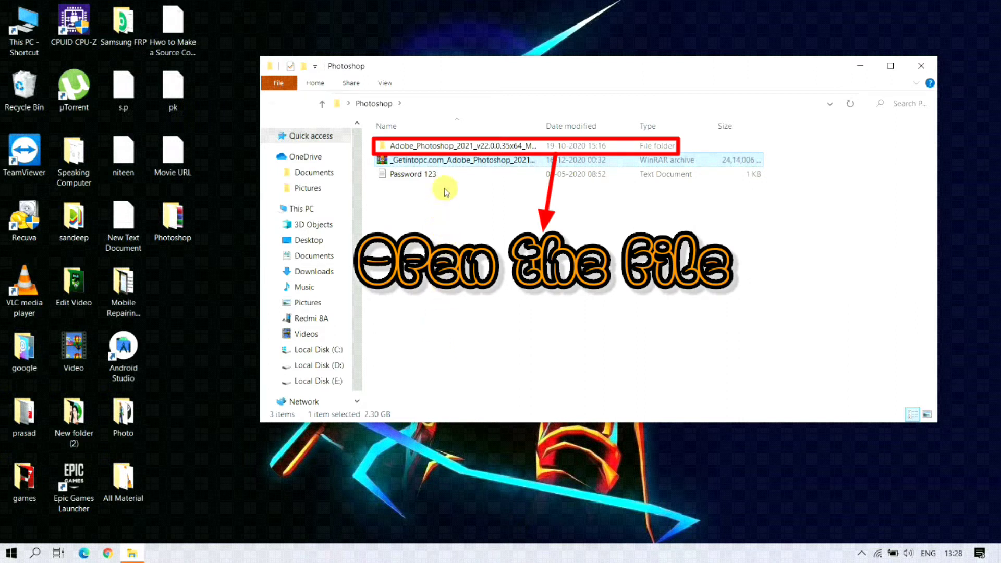
Run Set-up from the extracted Adobe_Photoshop_2021_v22.0.0.35x64_Multilingual folder and choose English (North America) as the installation language
double_click(440, 147)
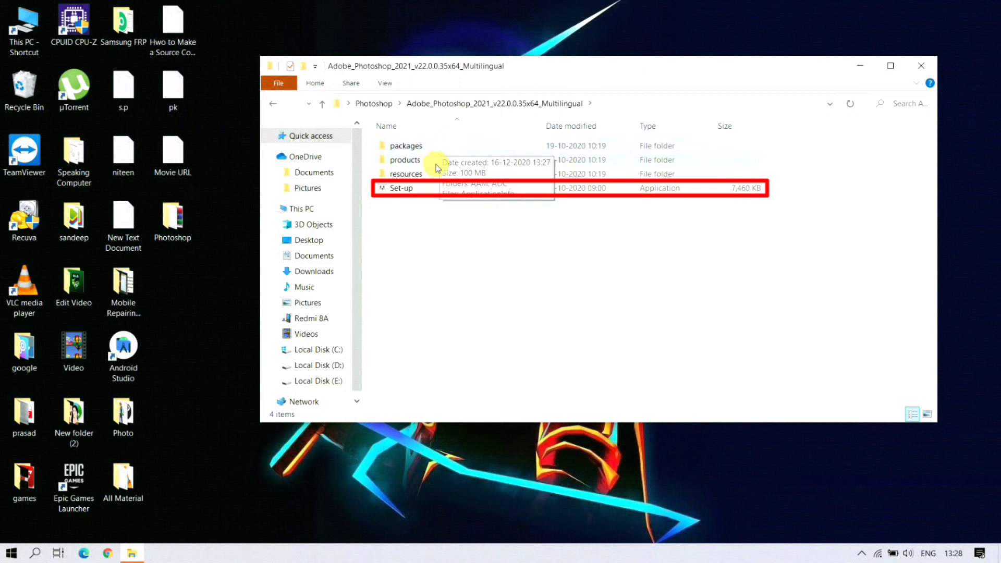
double_click(435, 189)
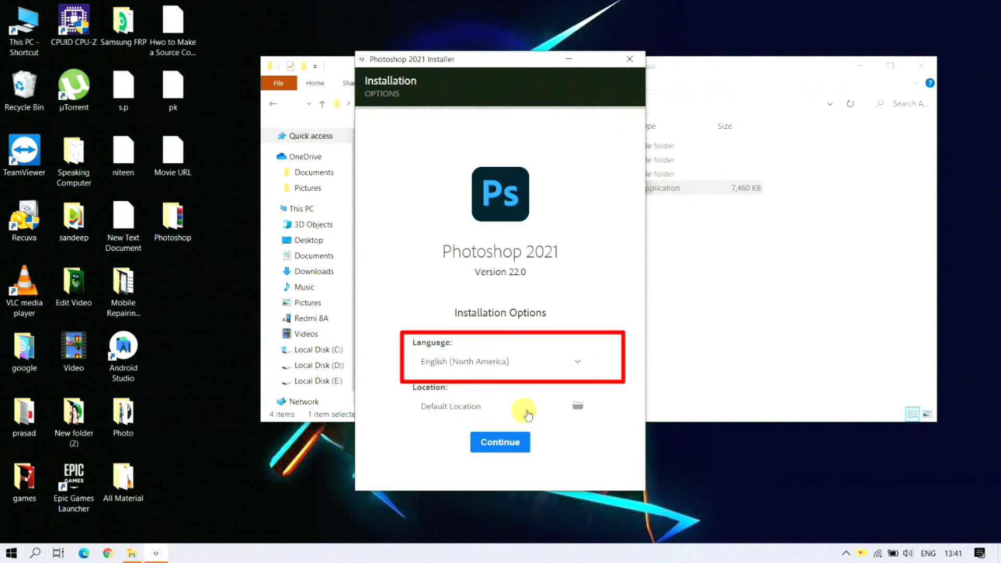
click(577, 371)
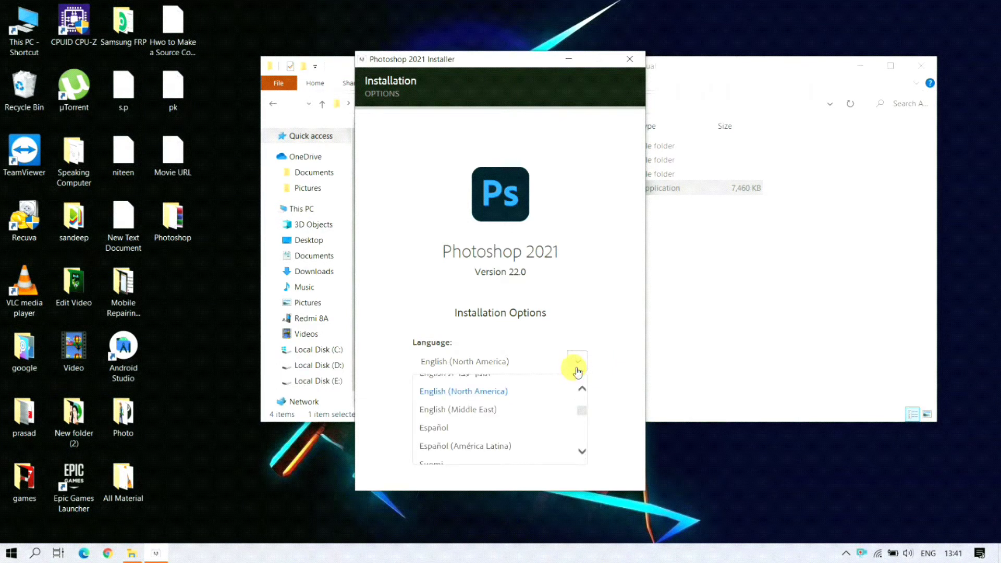
click(492, 396)
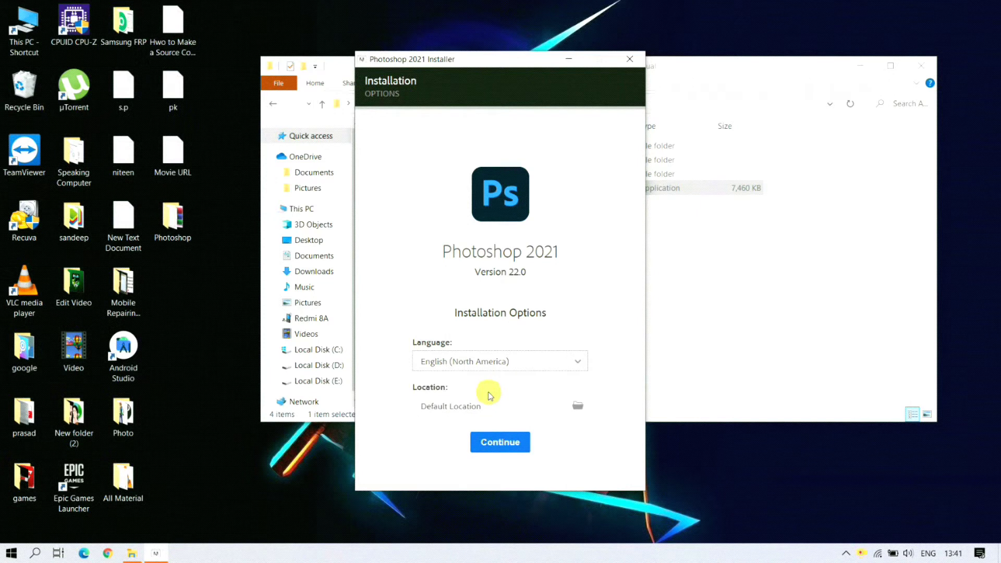
Change the installation location to Local Disk (E:)
click(579, 409)
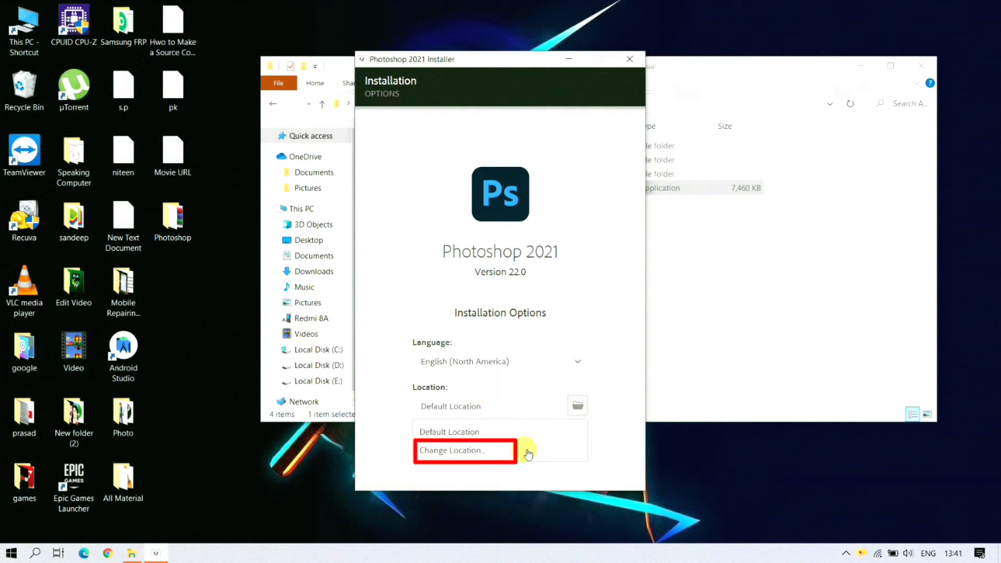
click(528, 453)
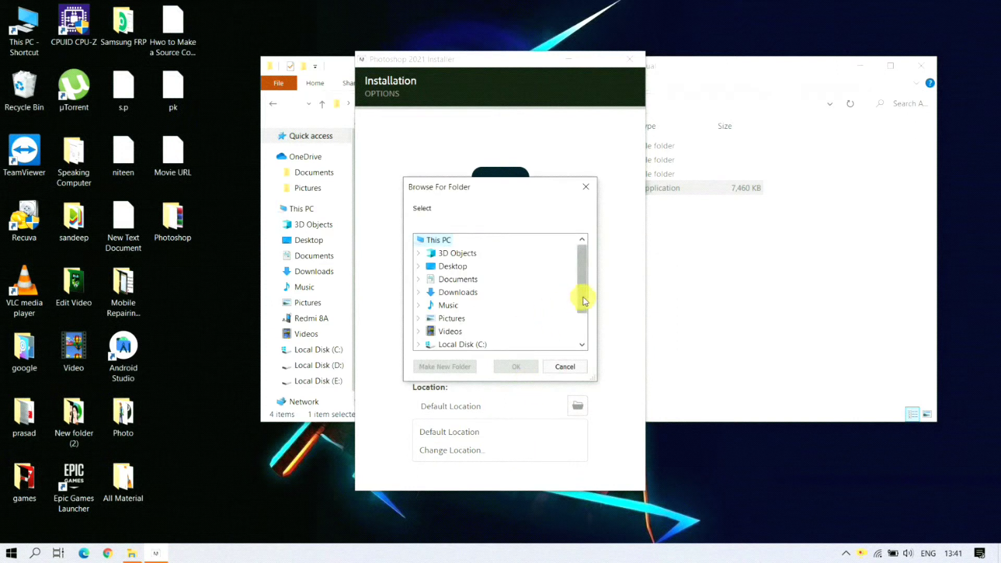
drag(583, 296, 584, 340)
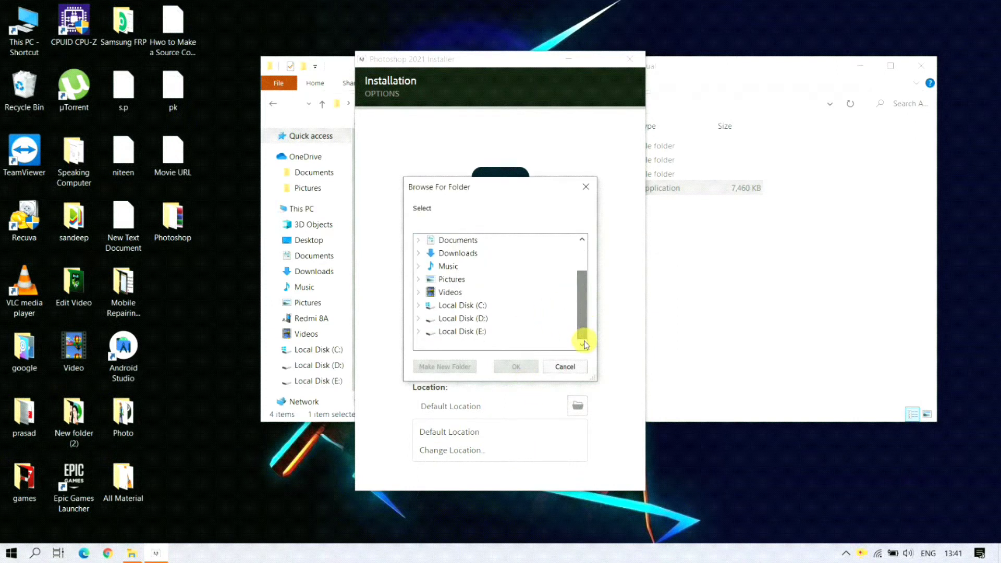
click(488, 333)
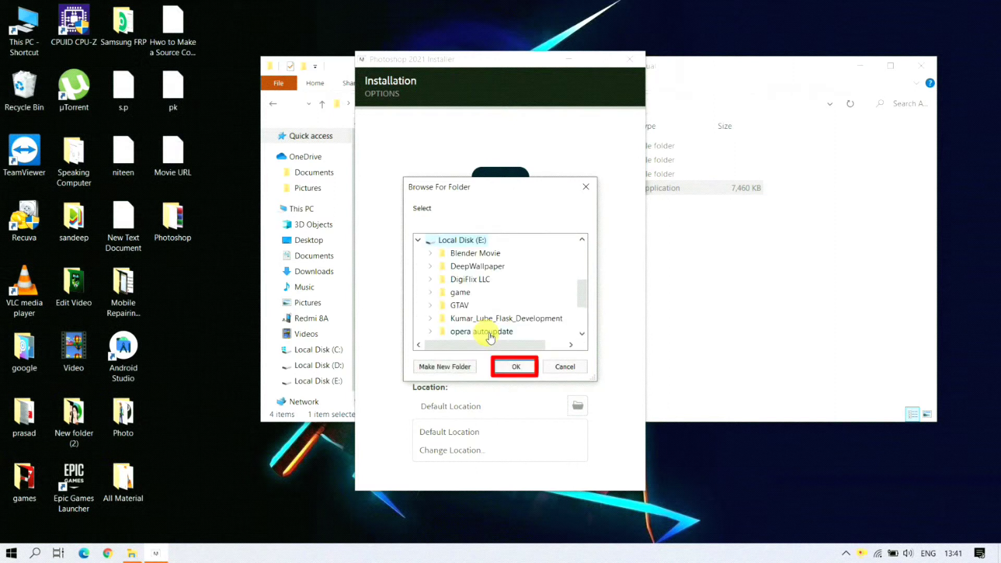
click(519, 367)
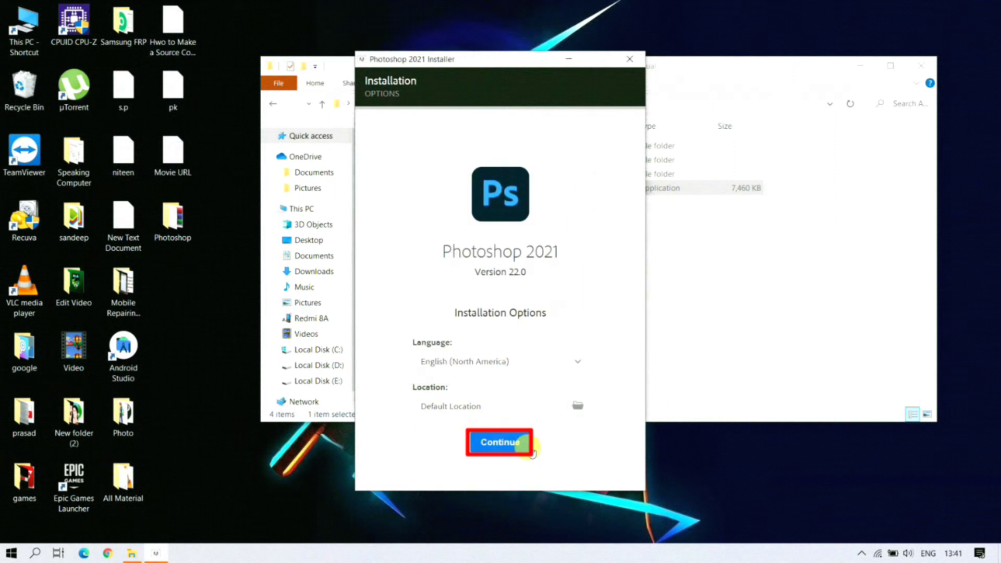
Install Photoshop 2021 with the chosen options, and close the finished installer and the setup folder window
click(527, 446)
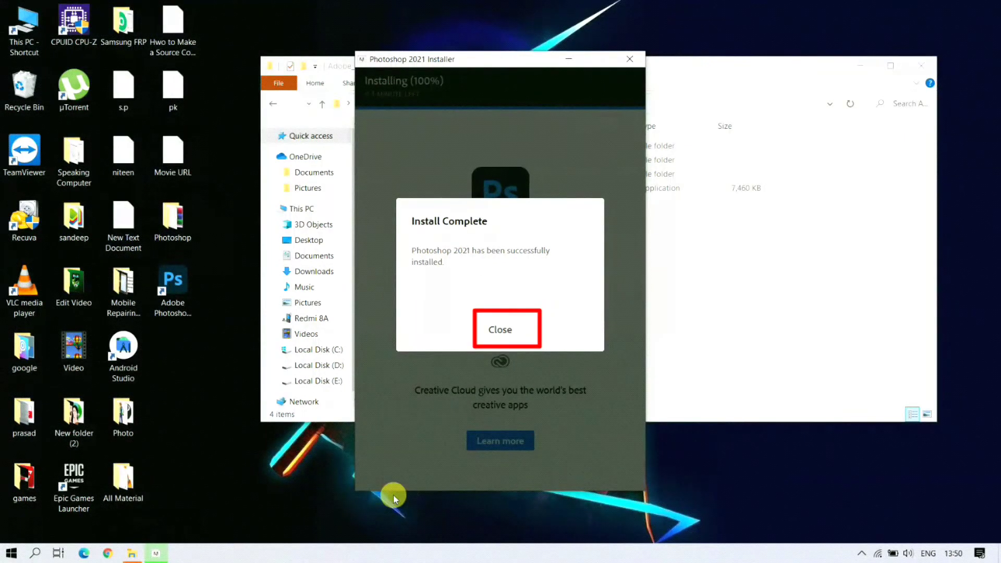
click(514, 336)
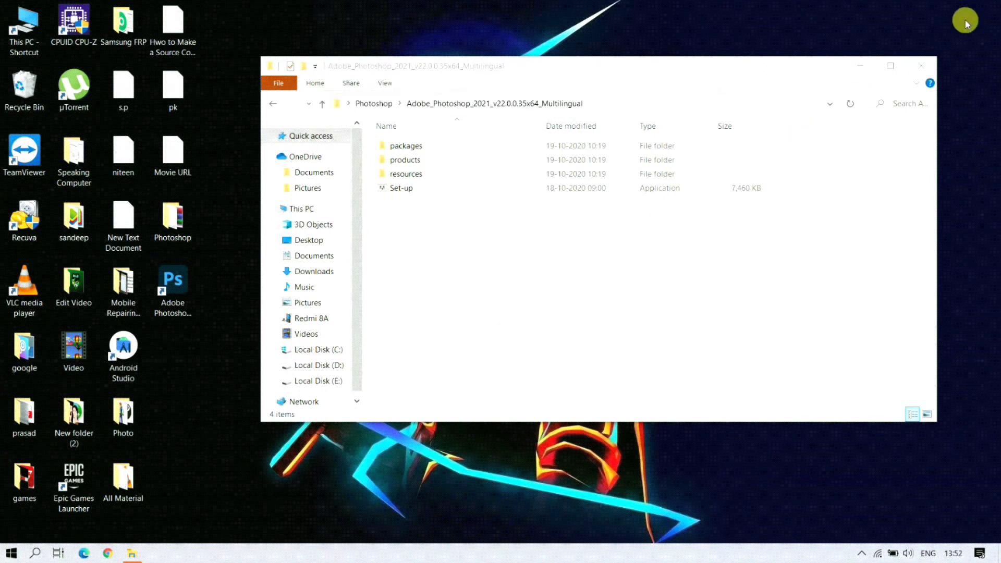
click(928, 64)
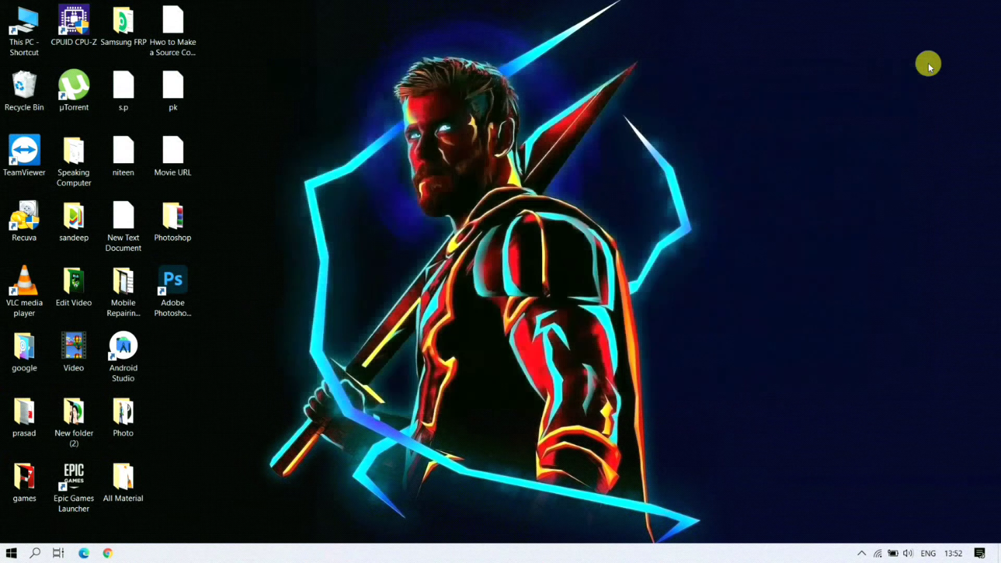
right_click(550, 121)
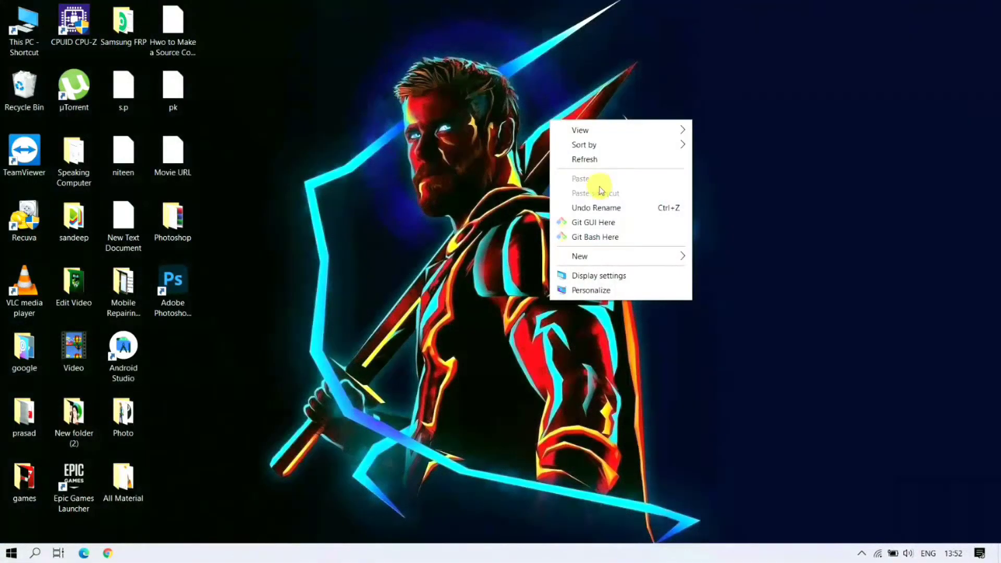
click(589, 165)
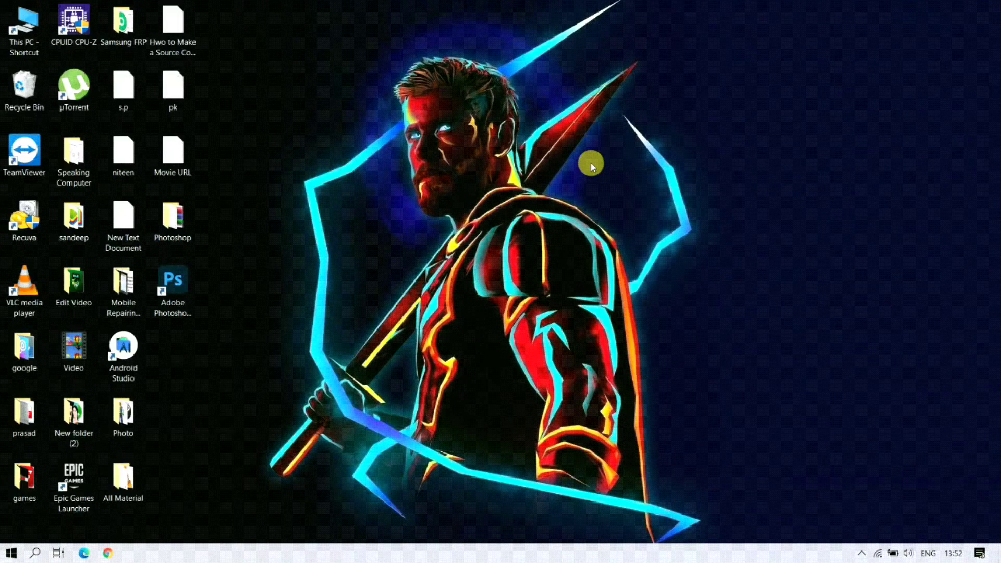
right_click(590, 163)
click(615, 204)
Launch Adobe Photoshop 2021 from the desktop and make E:\ the active scratch disk instead of C:\
click(186, 289)
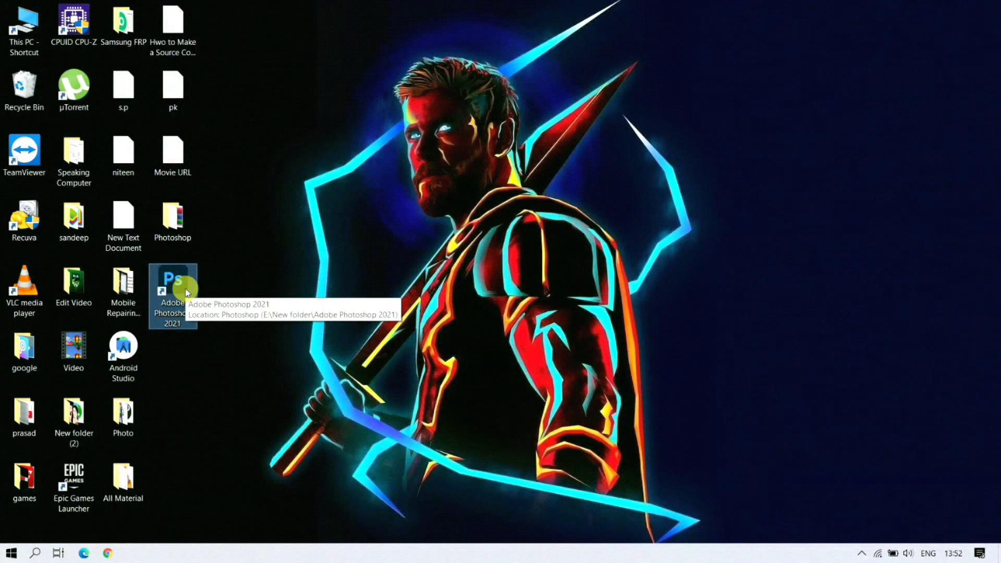
double_click(186, 290)
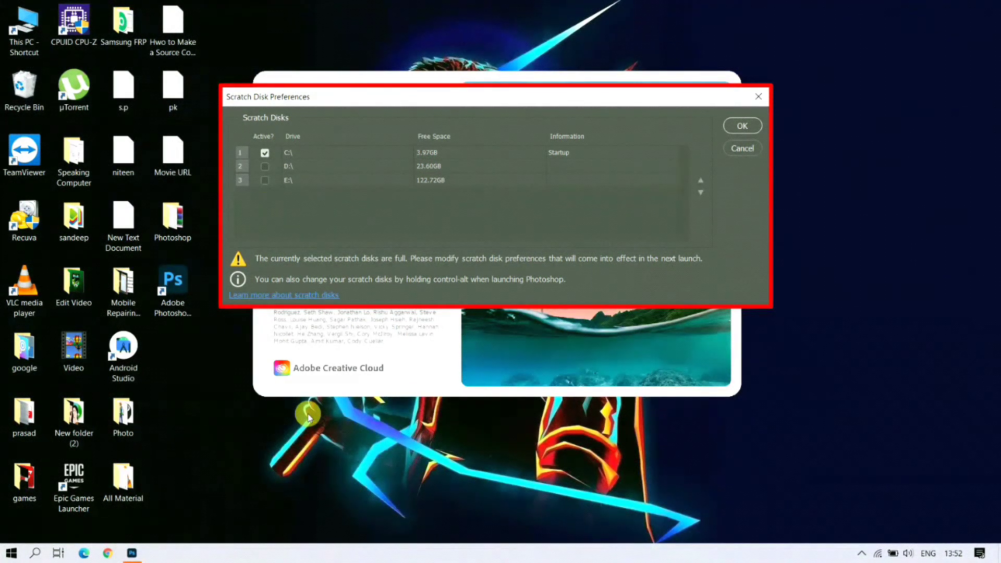
click(265, 180)
click(265, 152)
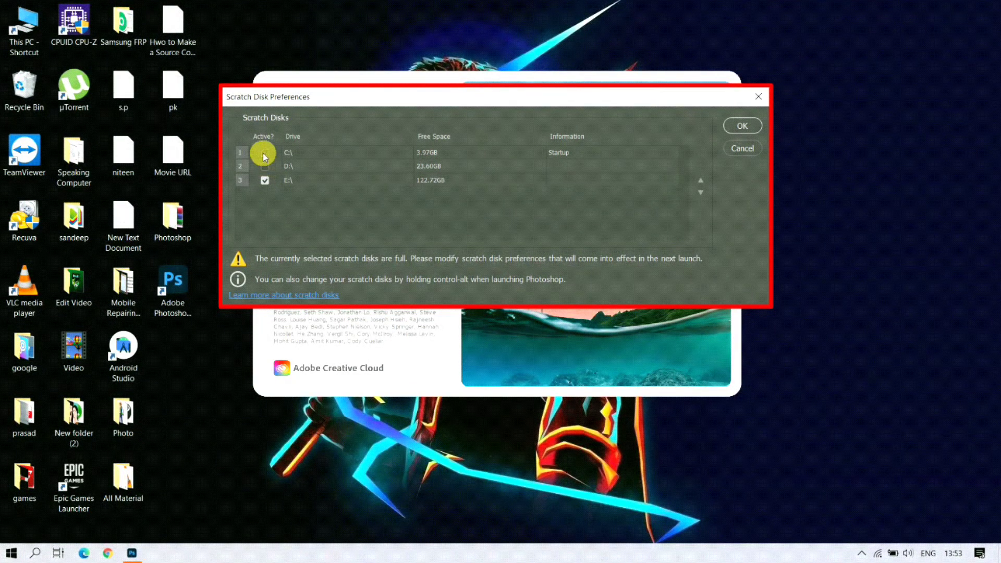
click(742, 125)
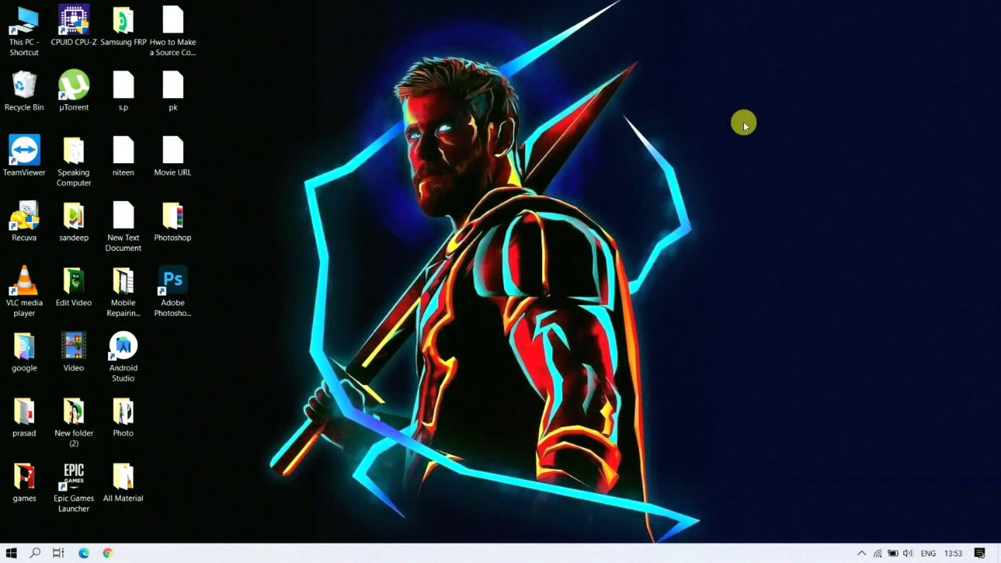
Refresh the desktop and start Adobe Photoshop 2021 again from its desktop shortcut
right_click(528, 289)
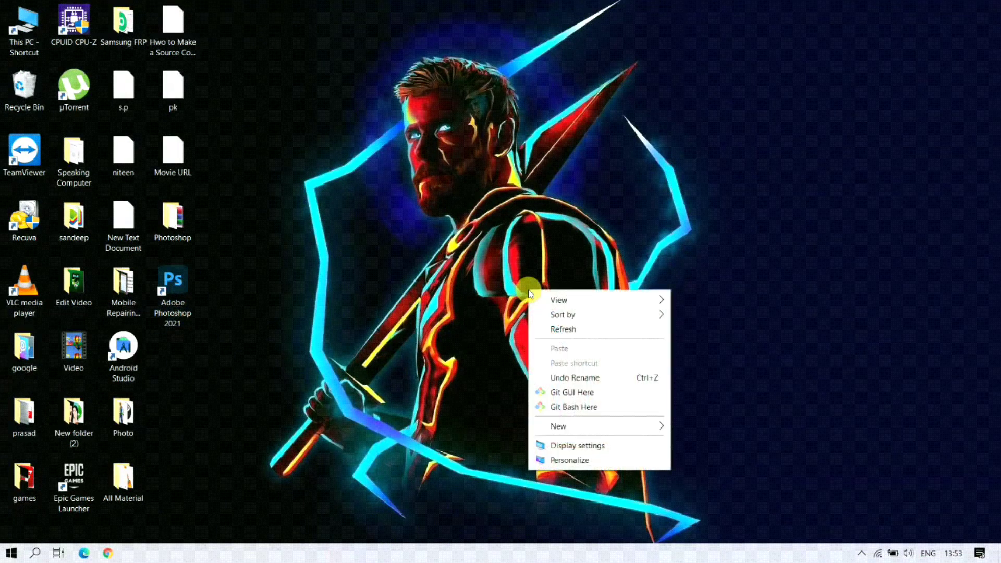
click(562, 331)
click(171, 286)
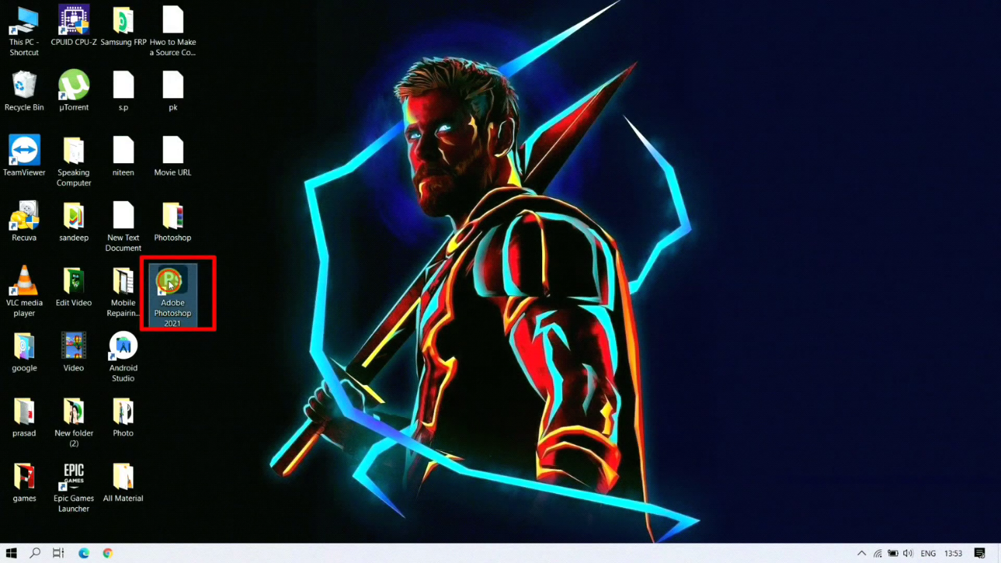